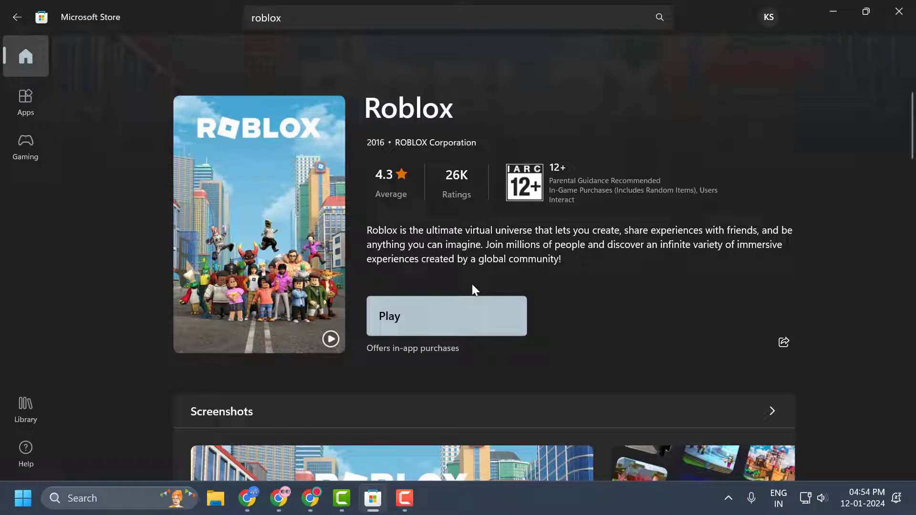
- Launch Roblox with Play on its Microsoft Store page
left_click(436, 322)
- Close the Store and run Windows Update until it reports the PC up to date
left_click(899, 11)
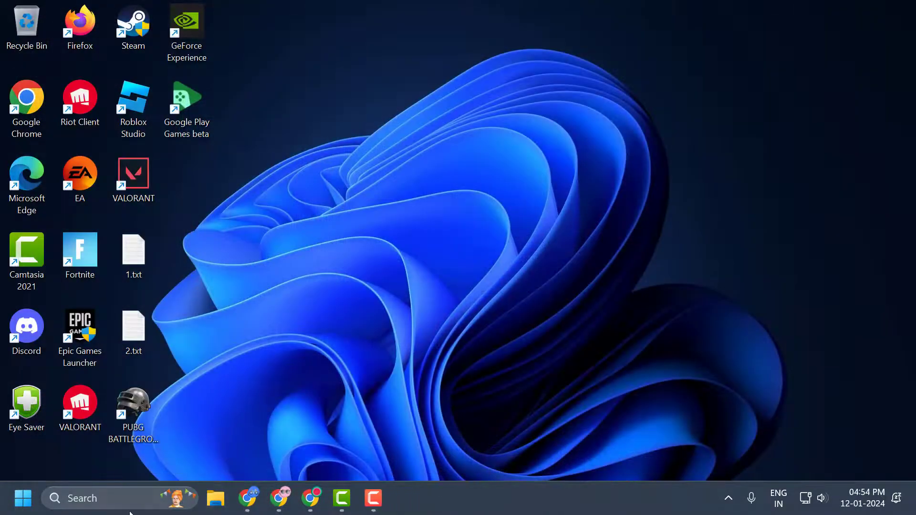
left_click(106, 498)
type("wi")
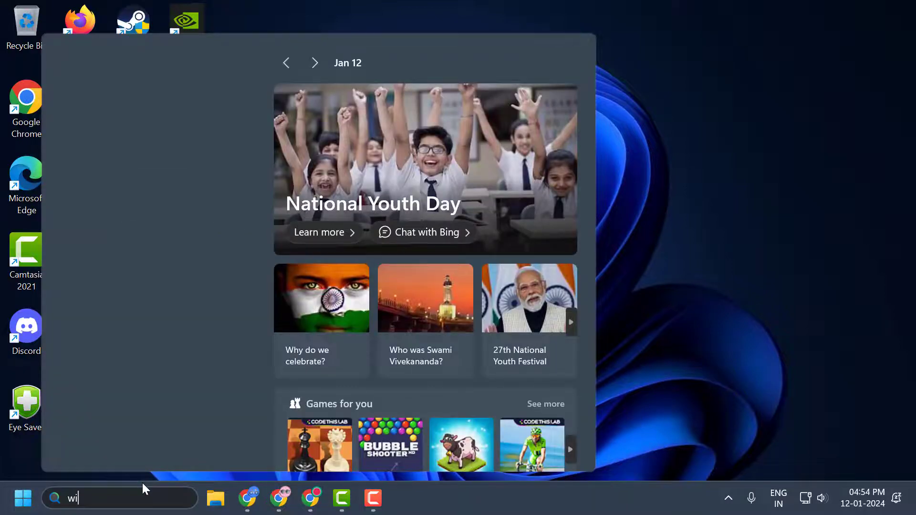
type("ndows u")
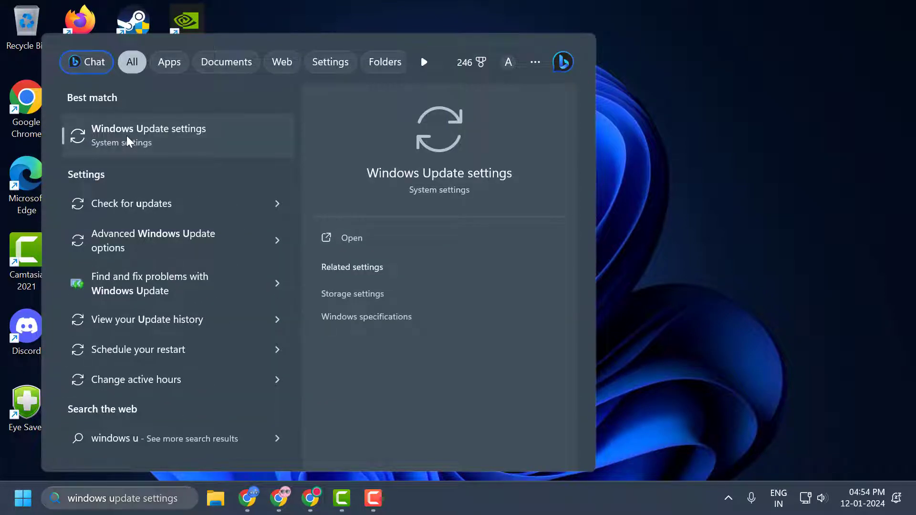
left_click(127, 136)
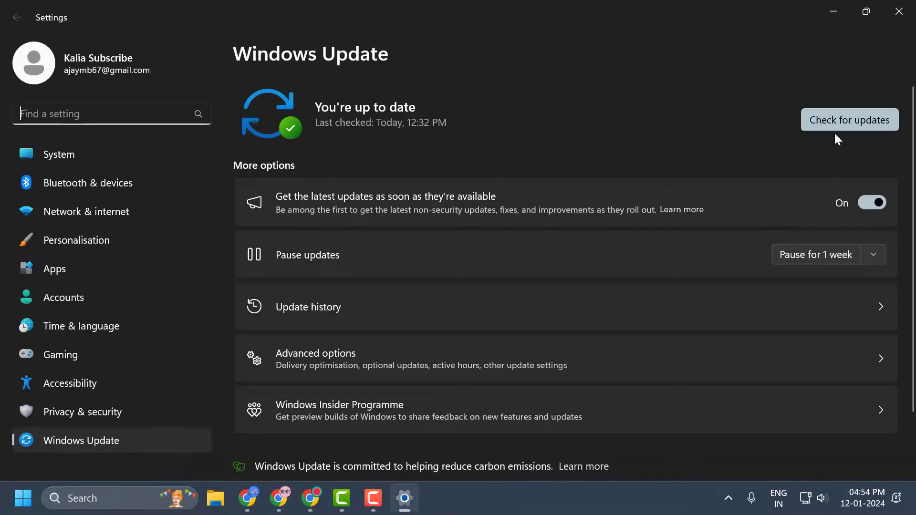
left_click(841, 120)
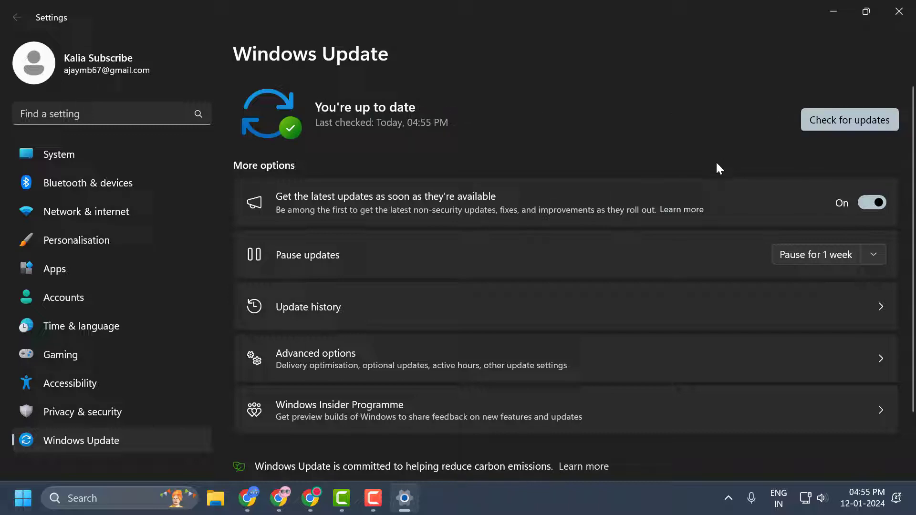
left_click(898, 11)
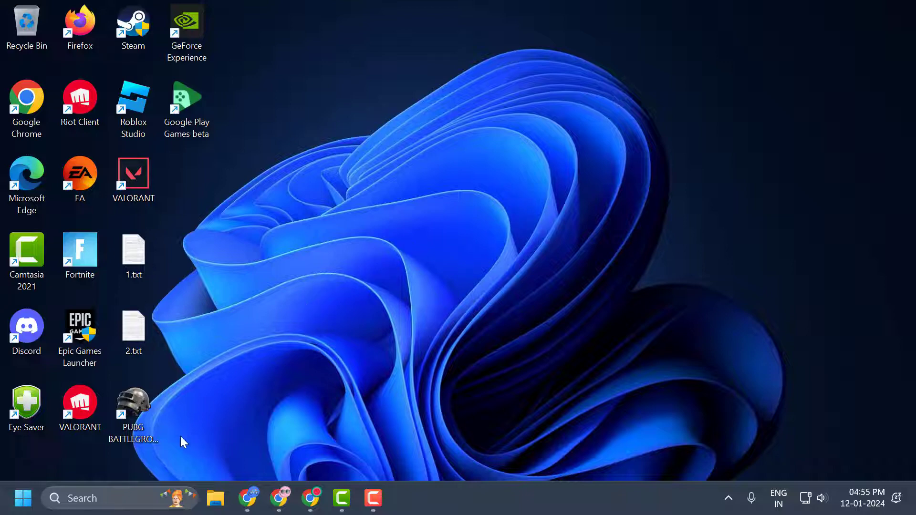
left_click(143, 494)
type("w")
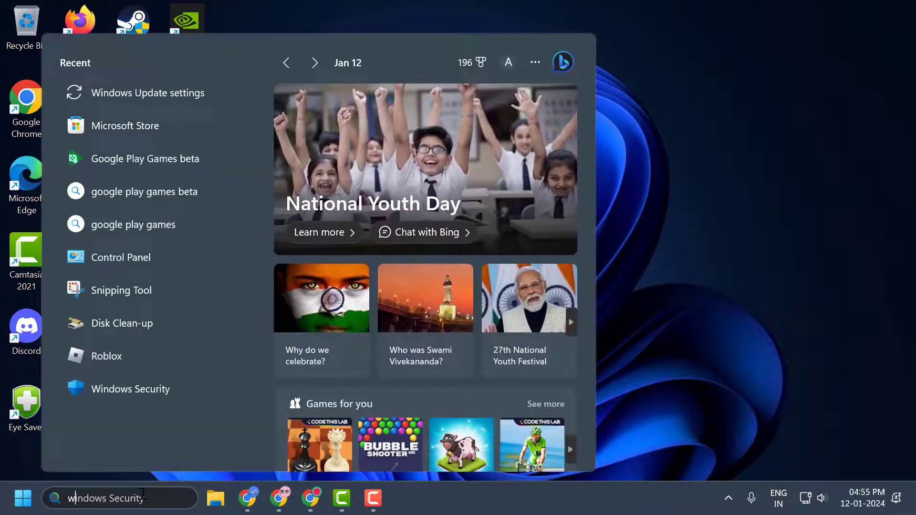
type("indows se")
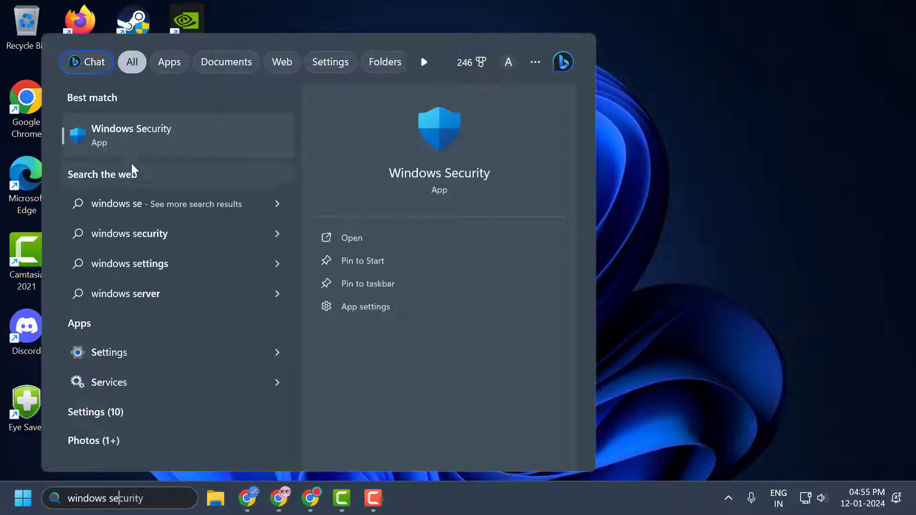
left_click(134, 147)
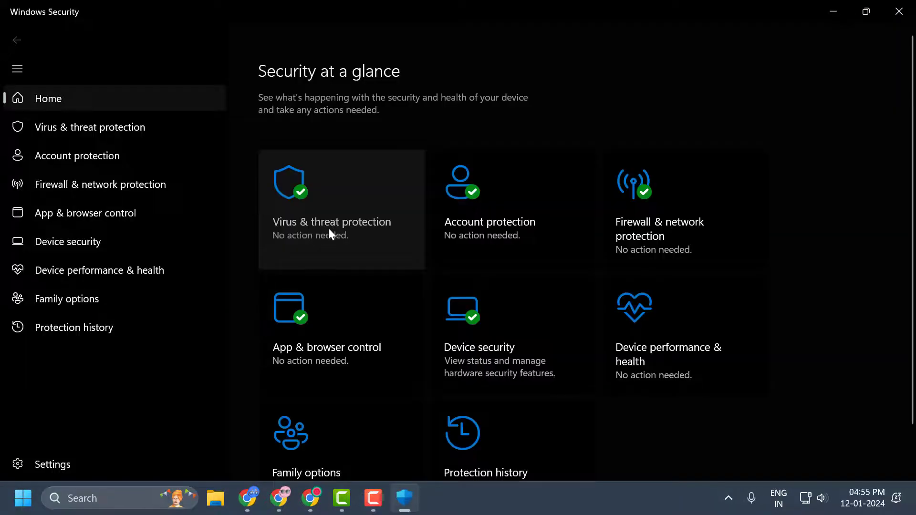
left_click(334, 231)
scroll(340, 220, "down", 5)
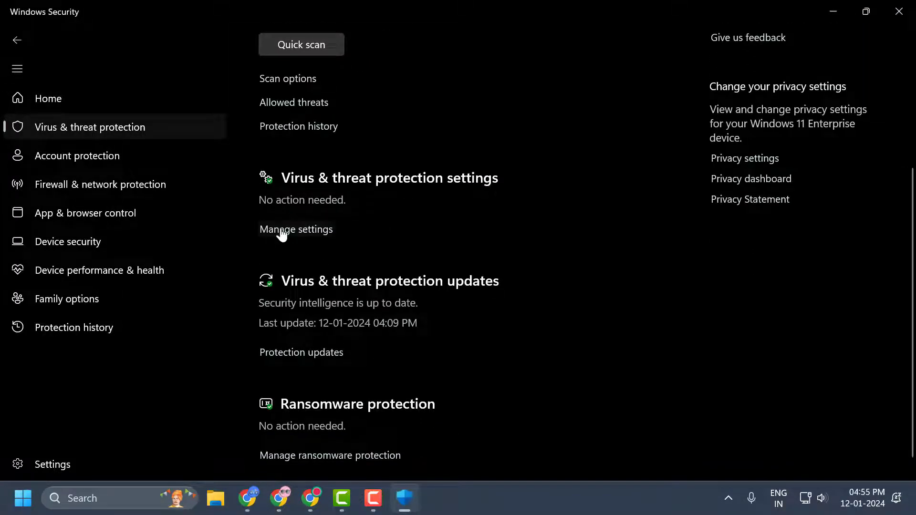
left_click(297, 231)
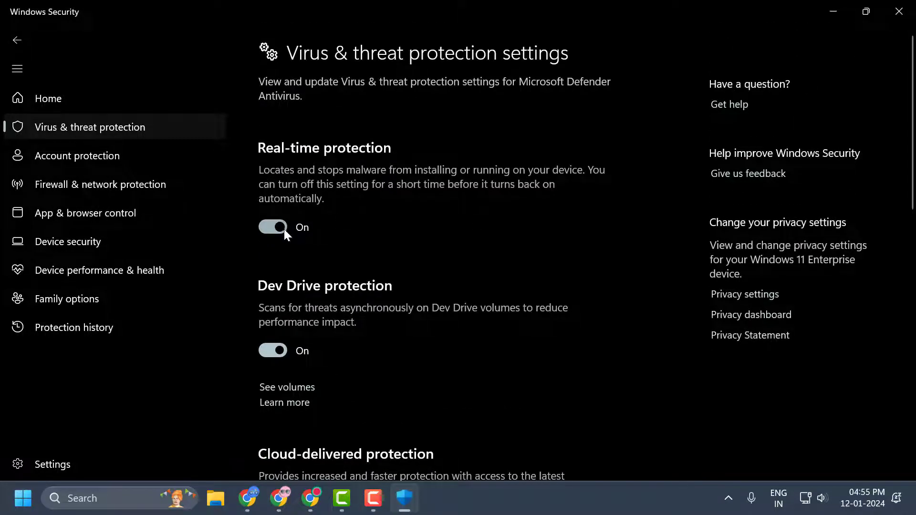
left_click(277, 228)
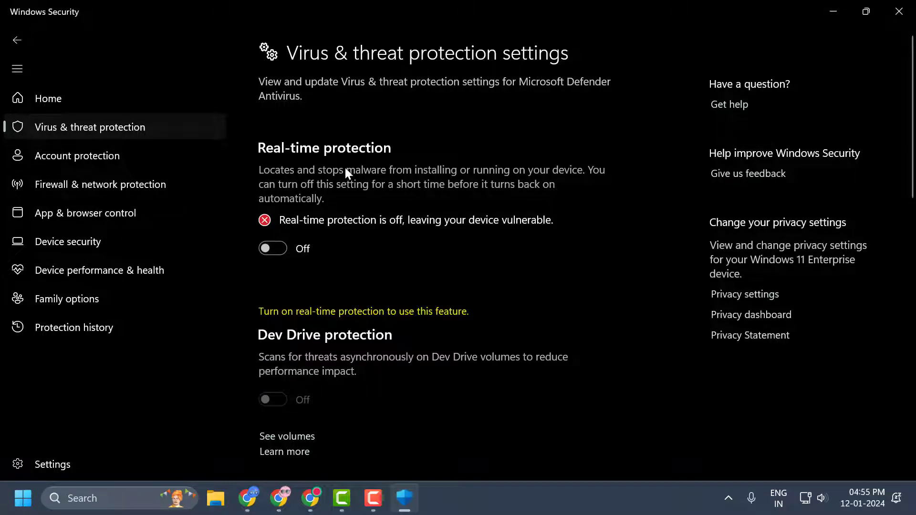
left_click(836, 12)
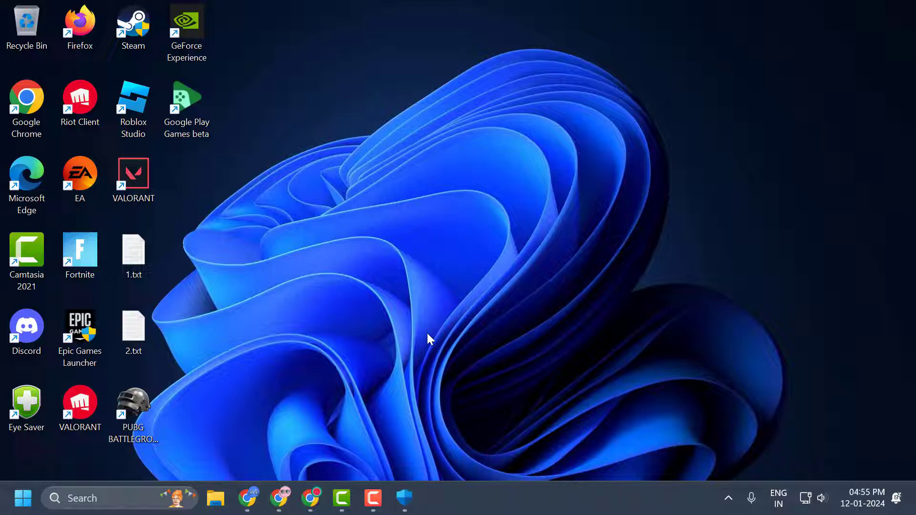
left_click(405, 498)
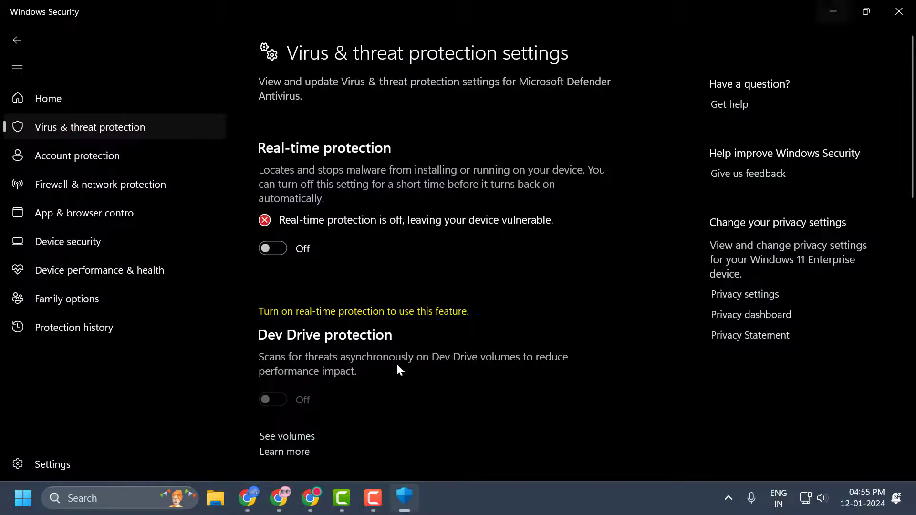
left_click(263, 249)
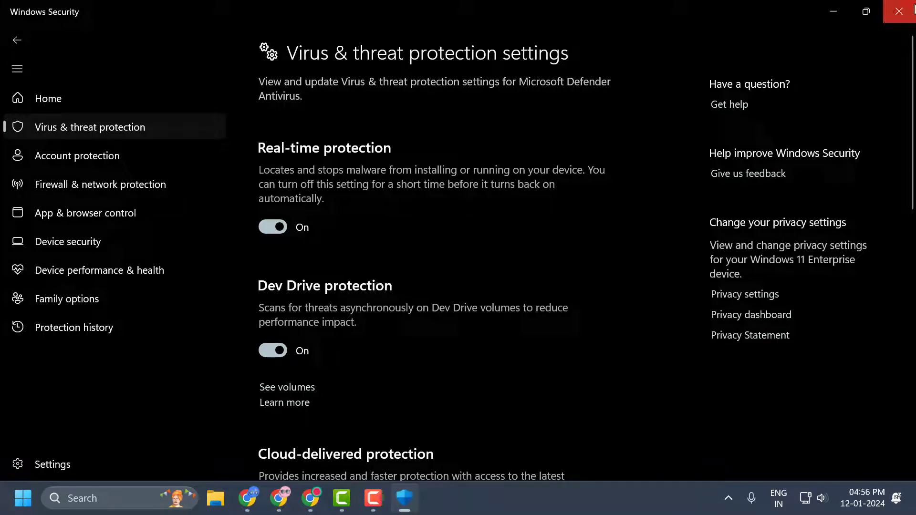
left_click(899, 11)
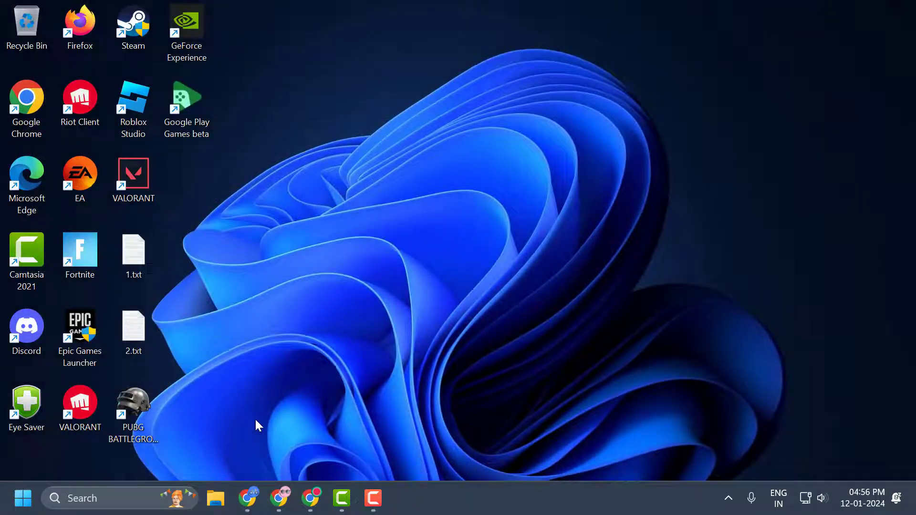
- Find Roblox in Installed apps by searching 'roblox' and uninstall it
right_click(21, 500)
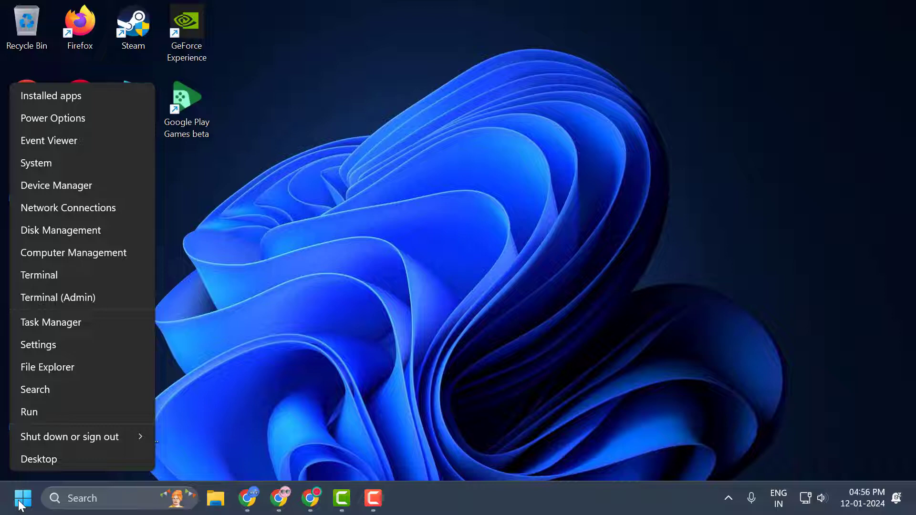
left_click(74, 96)
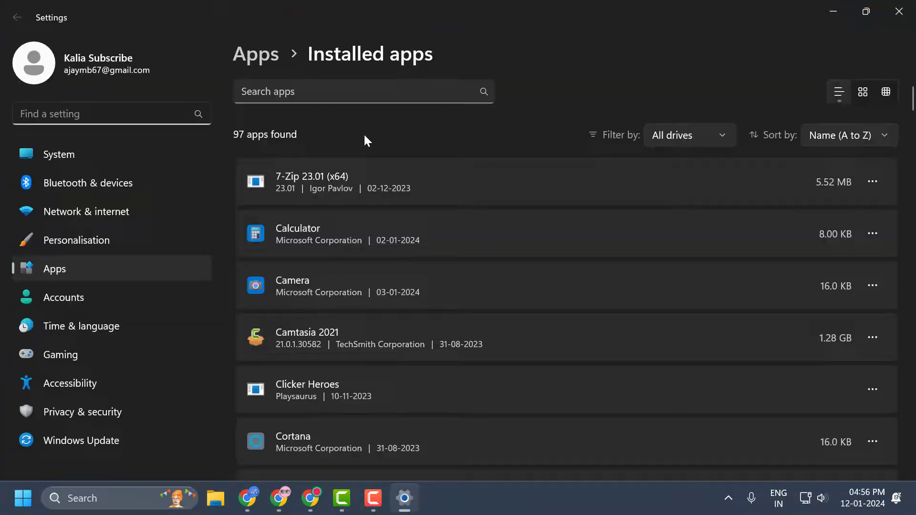
left_click(342, 90)
type("ro")
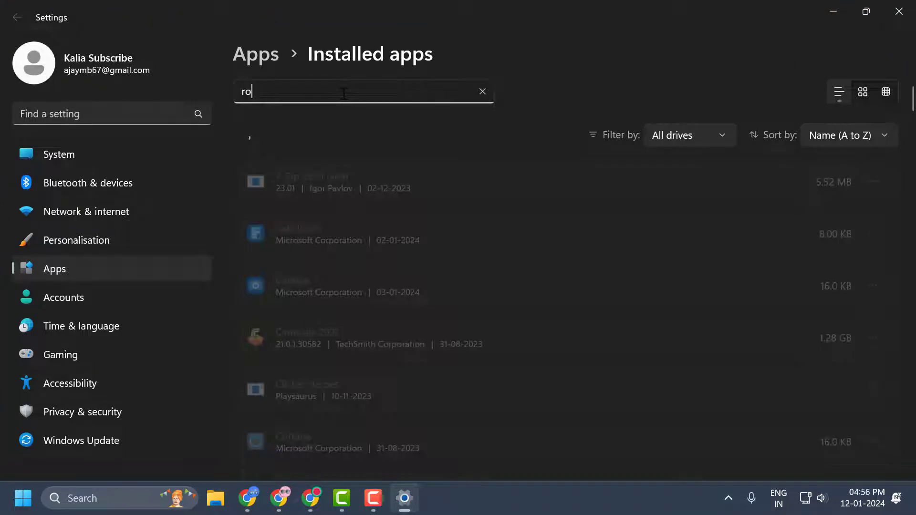
type("blox")
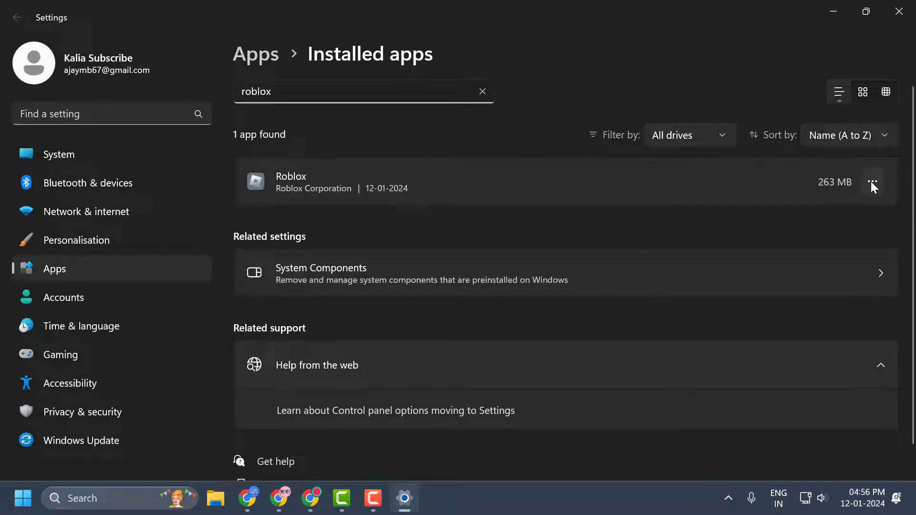
left_click(872, 183)
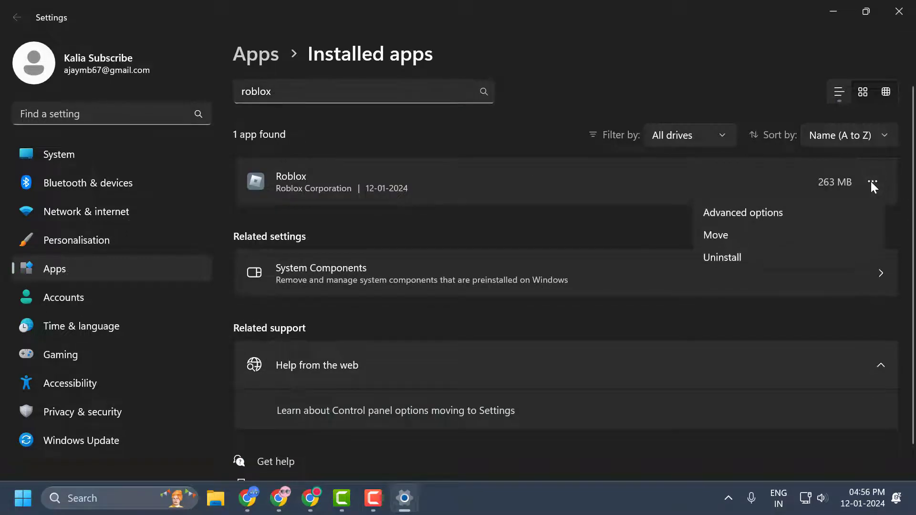
left_click(758, 257)
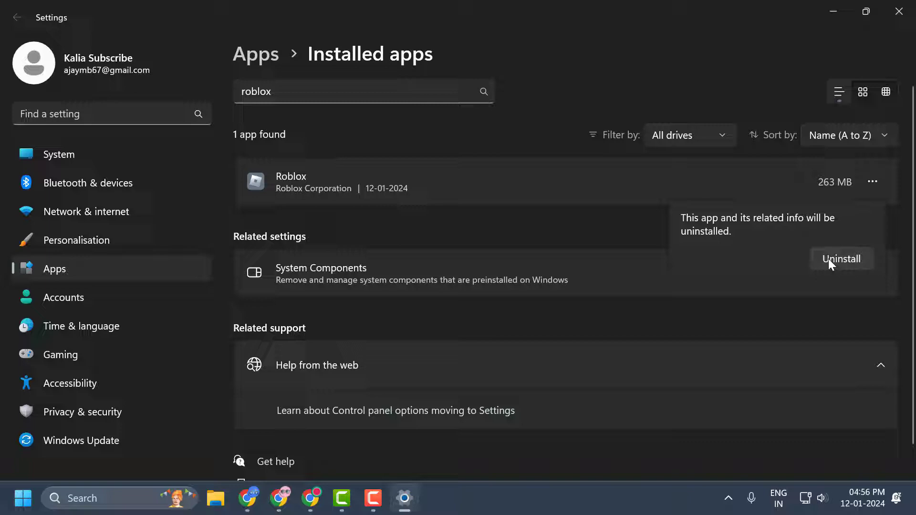
left_click(828, 258)
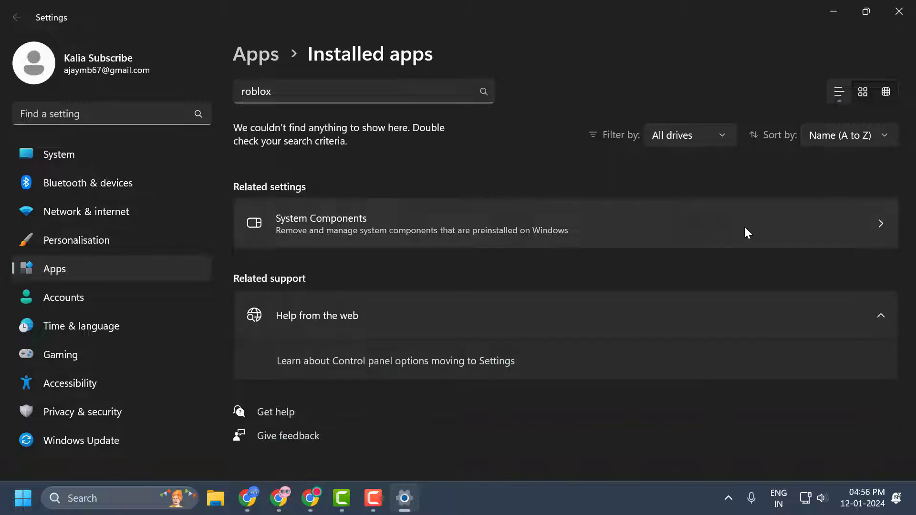
- Close Settings and open Microsoft Store from Windows search
left_click(898, 11)
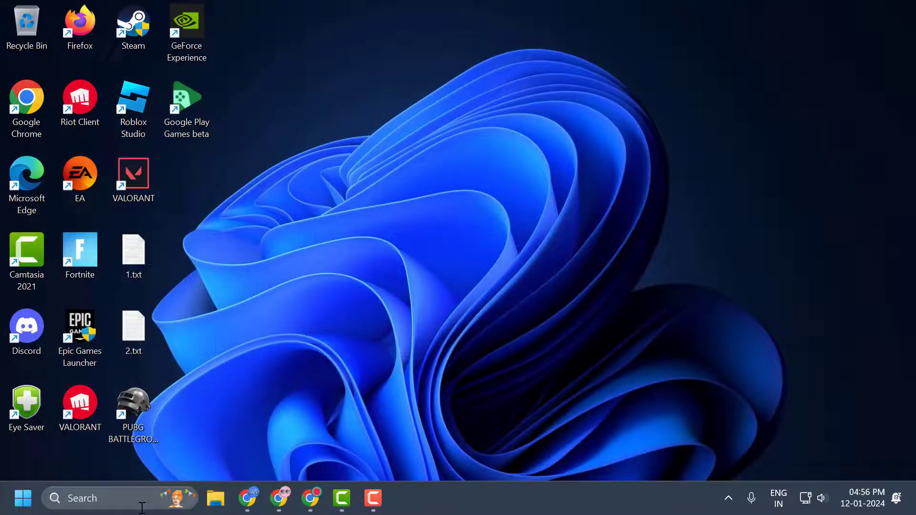
left_click(137, 505)
type("store")
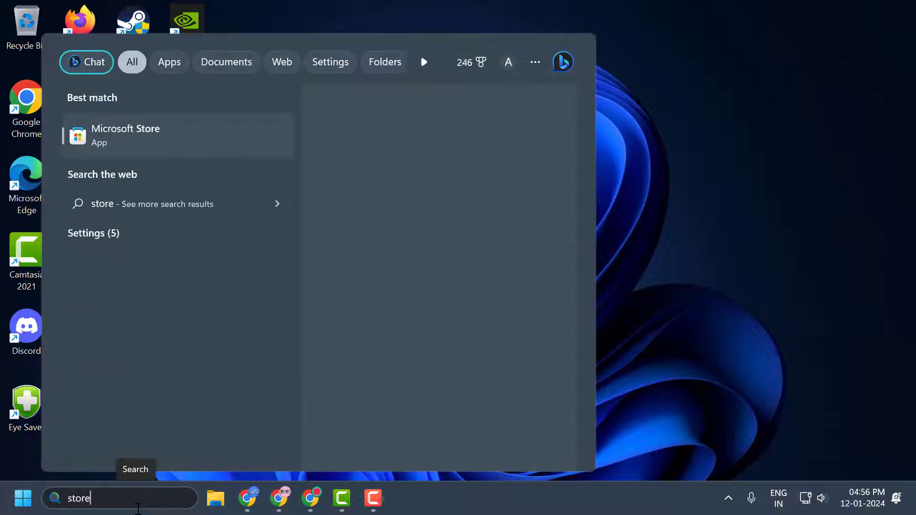
left_click(169, 139)
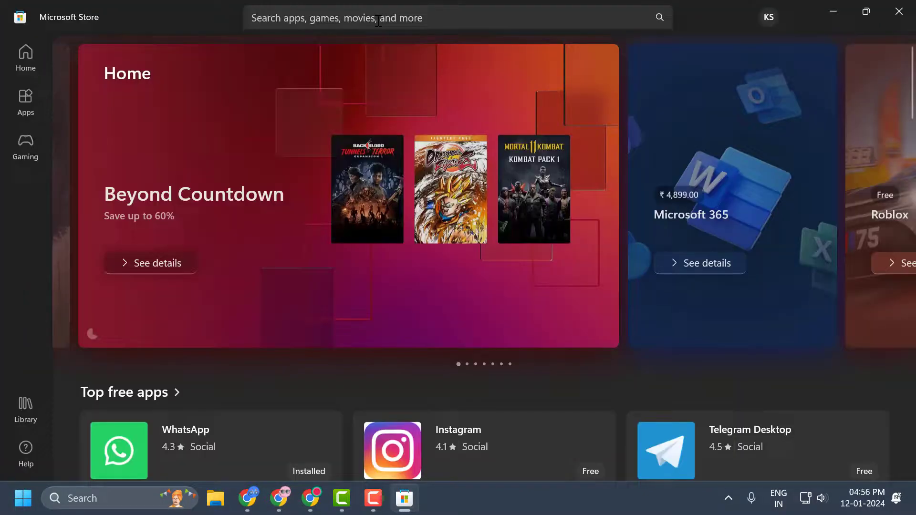
- Reinstall Roblox from the earlier 'roblox' Store search, then close the Store
left_click(334, 17)
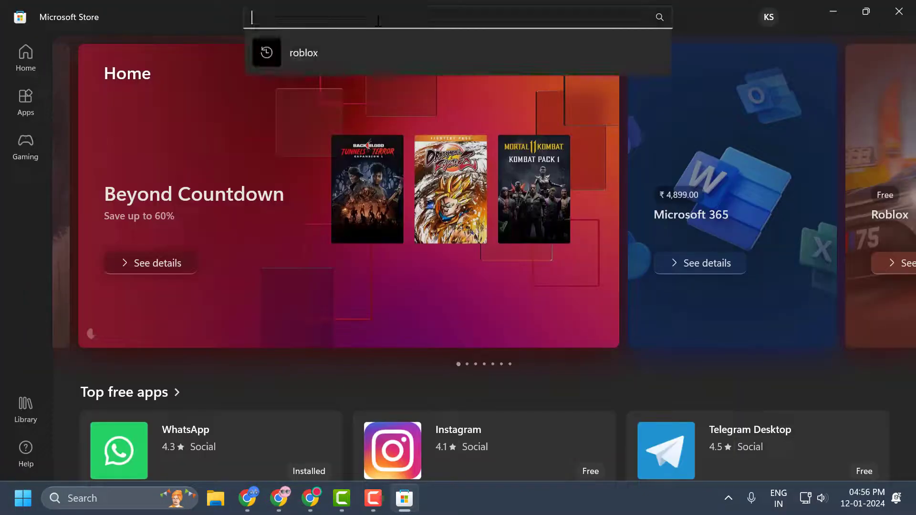
left_click(349, 54)
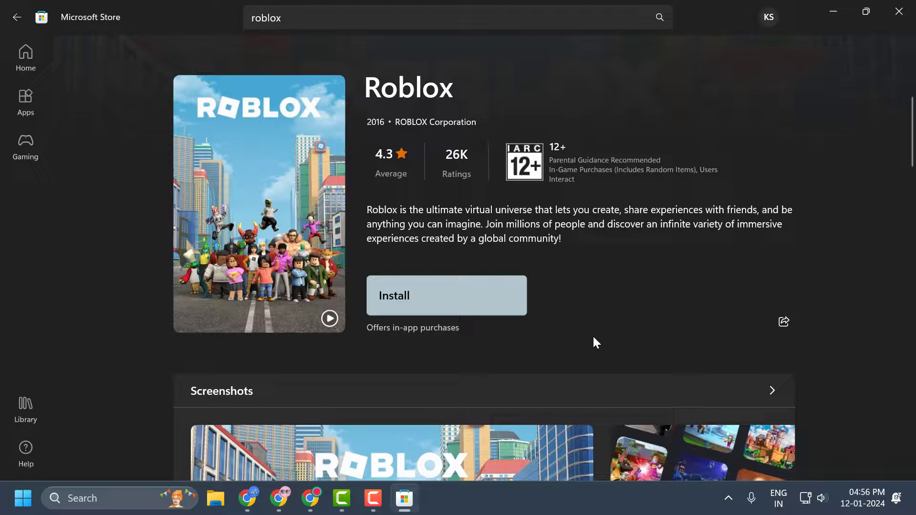
left_click(499, 305)
left_click(898, 10)
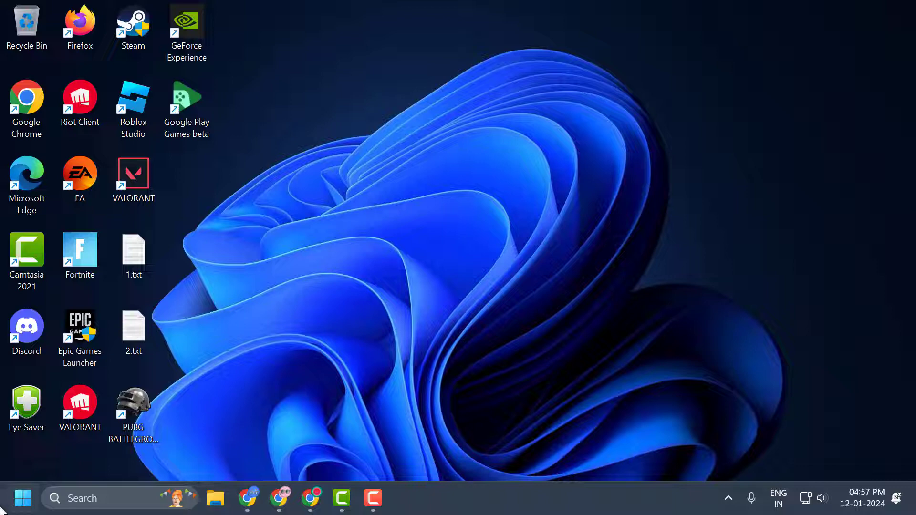
- Open the Roblox folder inside %localappdata% in File Explorer
right_click(23, 498)
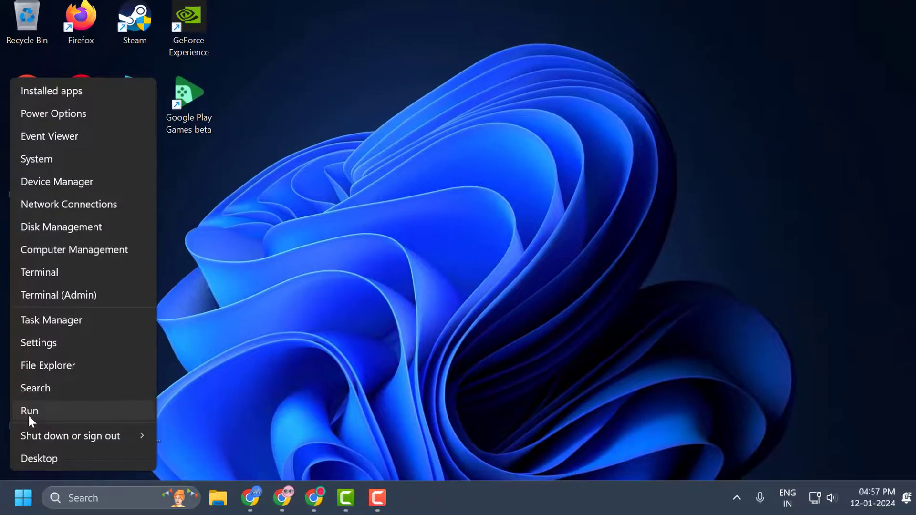
left_click(28, 413)
type("%localappdata%")
left_click(185, 366)
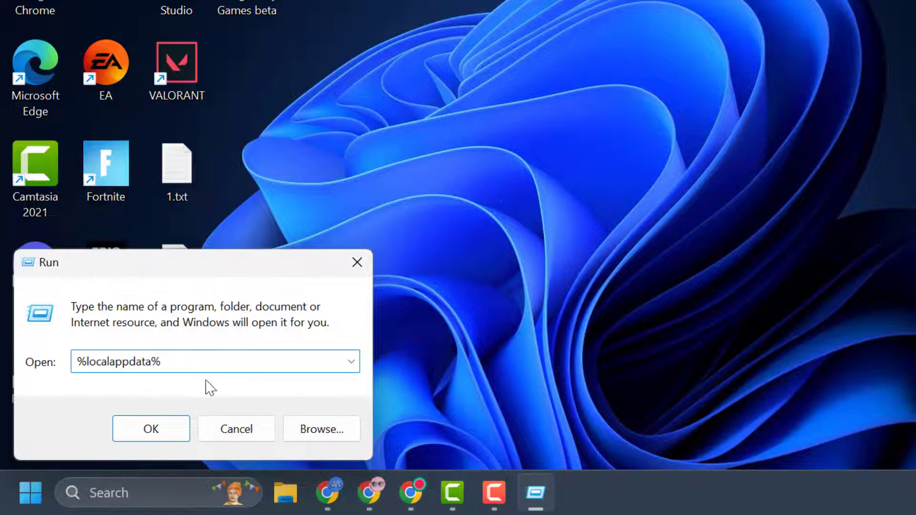
left_click(151, 432)
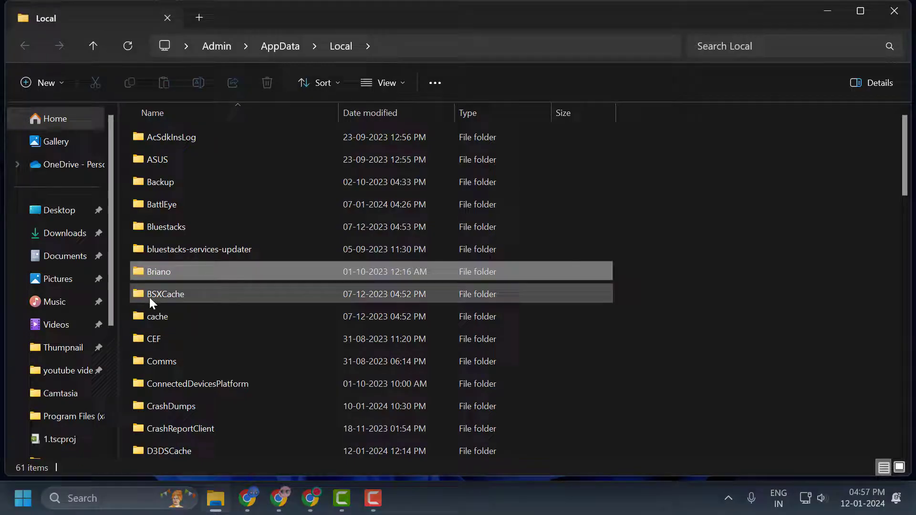
type("roblox")
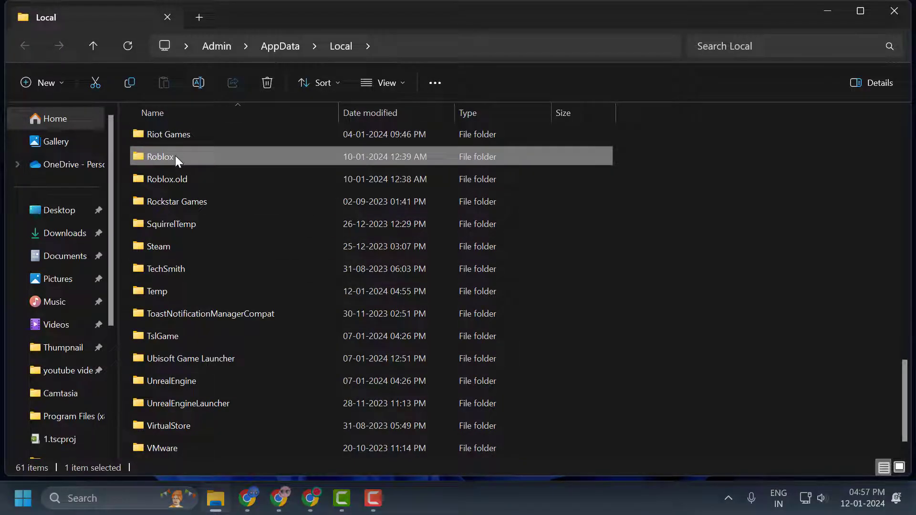
left_click(176, 155)
left_click(217, 159)
double_click(217, 158)
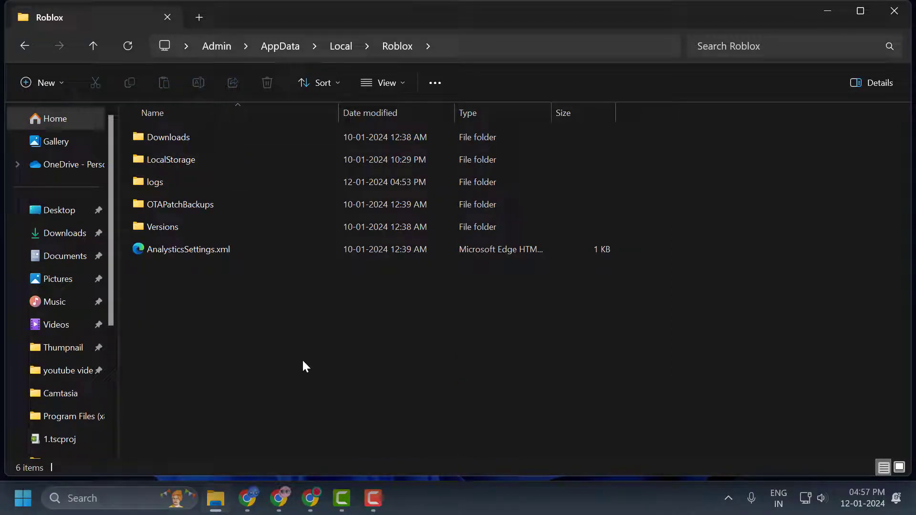
- Delete all six items in the Roblox folder
left_click_drag(302, 362, 245, 128)
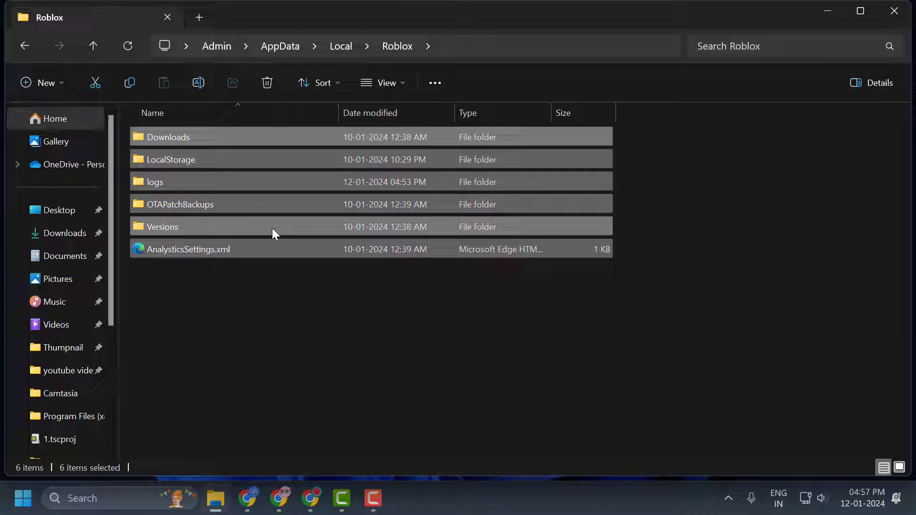
right_click(213, 205)
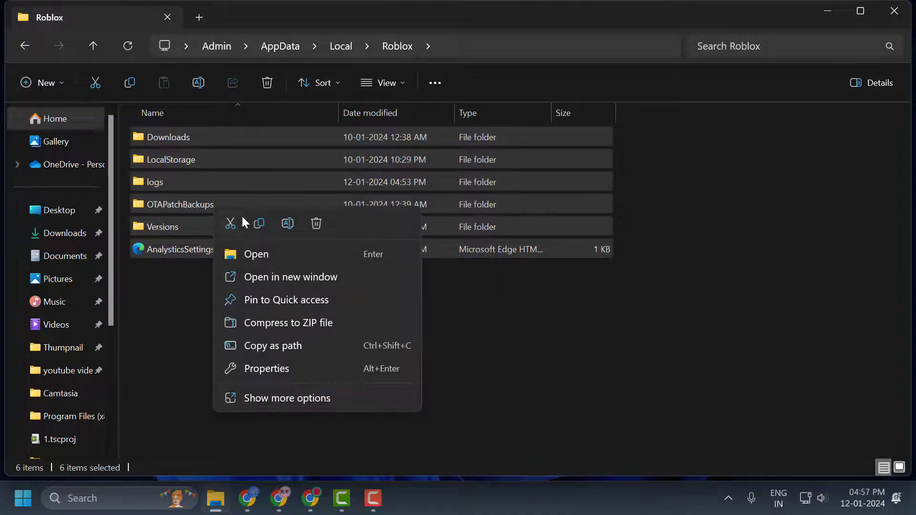
left_click(313, 225)
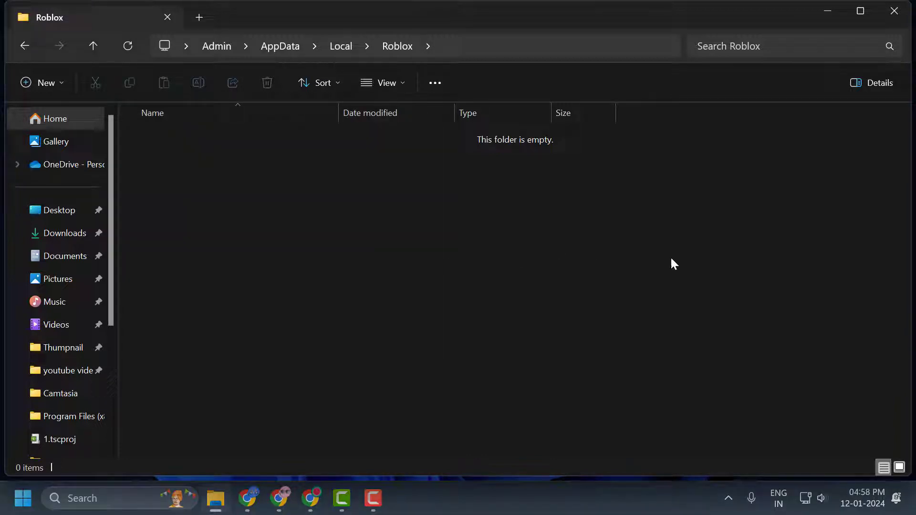
- Close Explorer, download and run the Roblox Windows installer from Chrome, then close Chrome
left_click(894, 12)
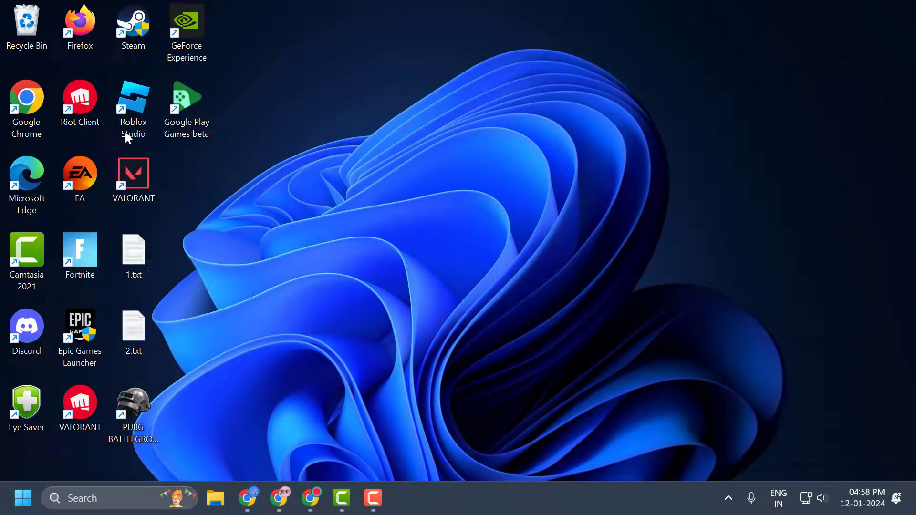
double_click(21, 119)
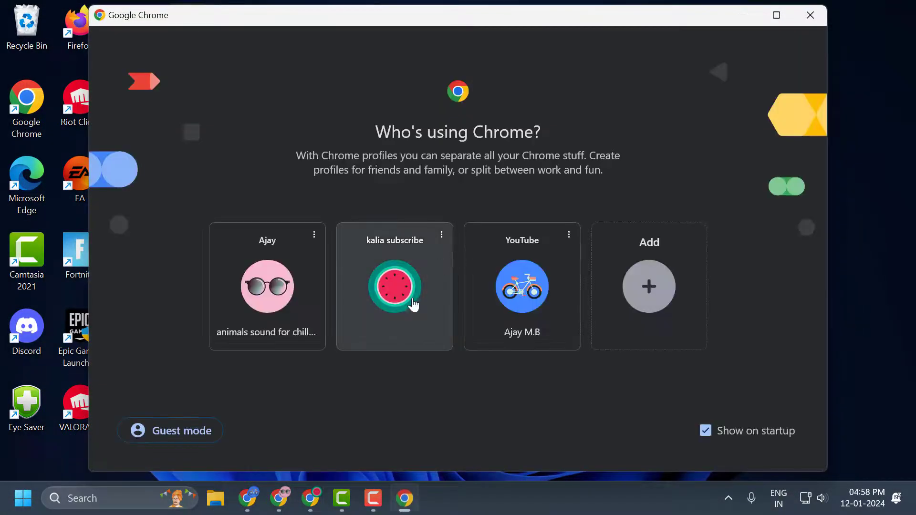
left_click(413, 304)
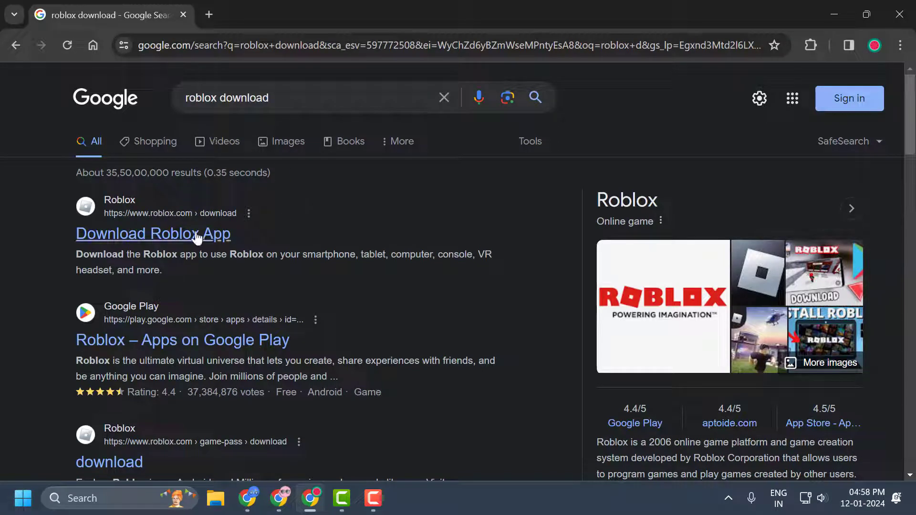
left_click(179, 235)
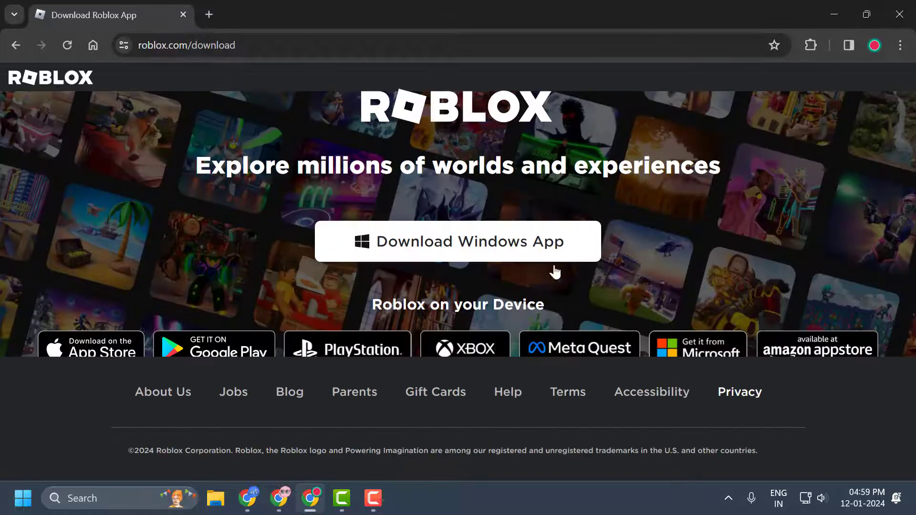
left_click(441, 259)
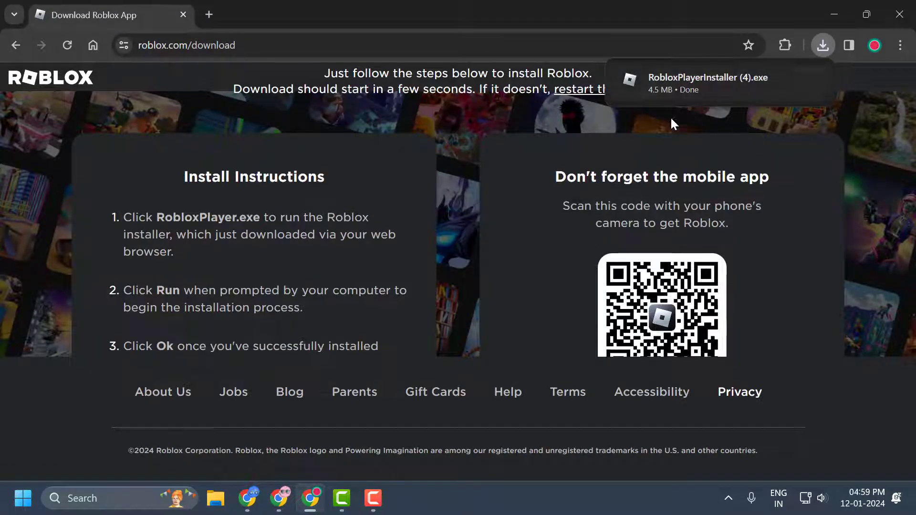
left_click(698, 87)
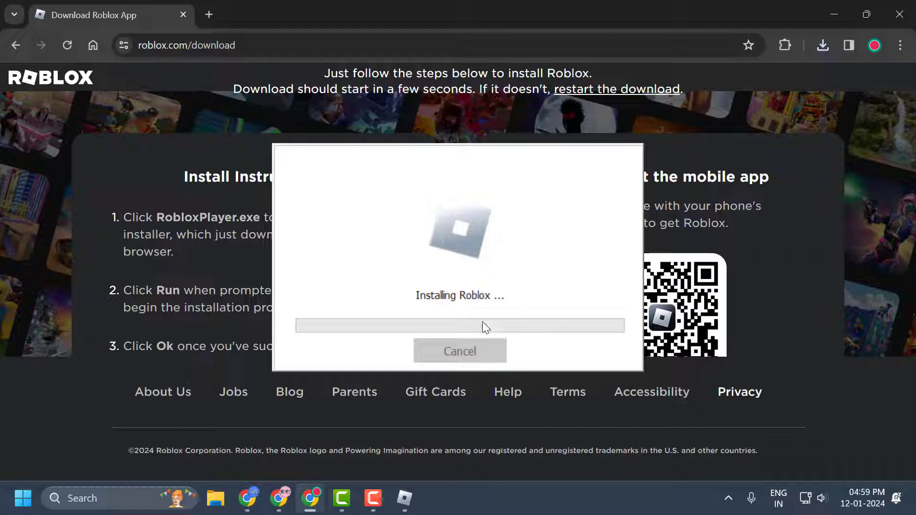
left_click(899, 14)
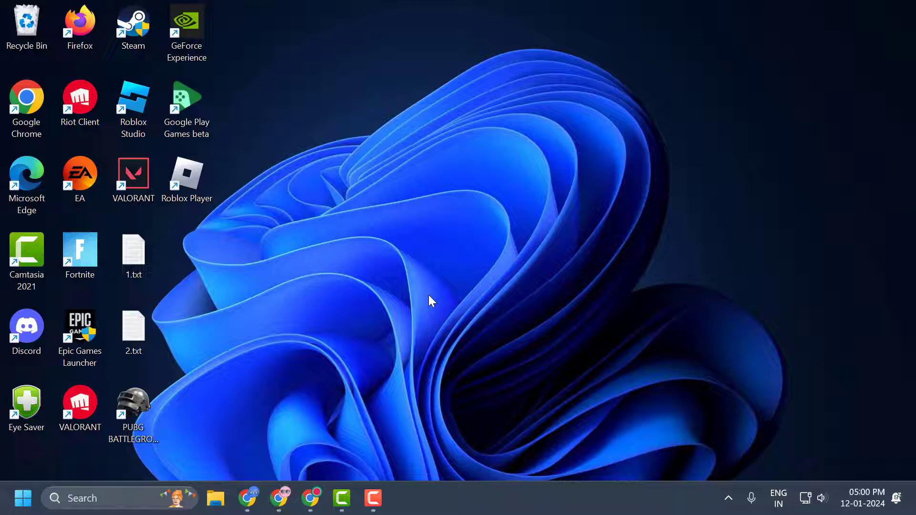
- Start Reset this PC from System > Recovery in Settings
right_click(23, 498)
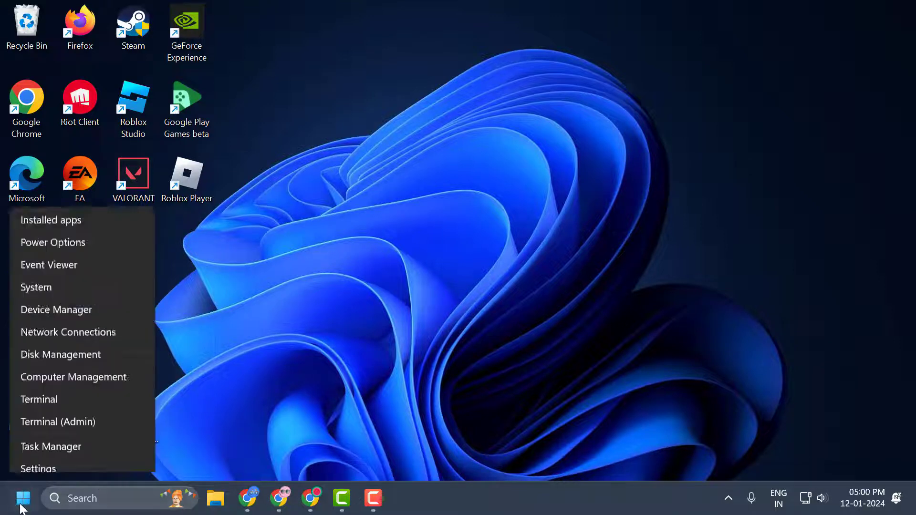
left_click(52, 344)
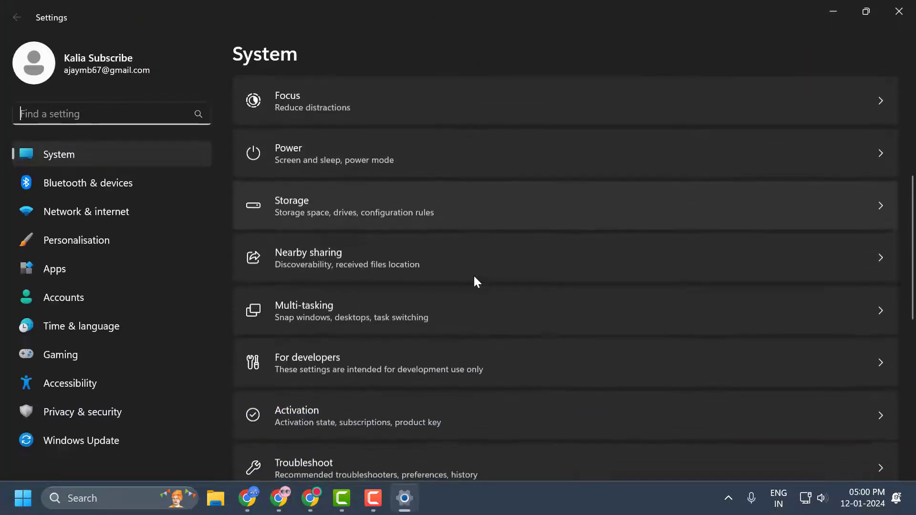
scroll(474, 281, "down", 3)
scroll(474, 287, "down", 1)
scroll(472, 295, "down", 2)
left_click(411, 333)
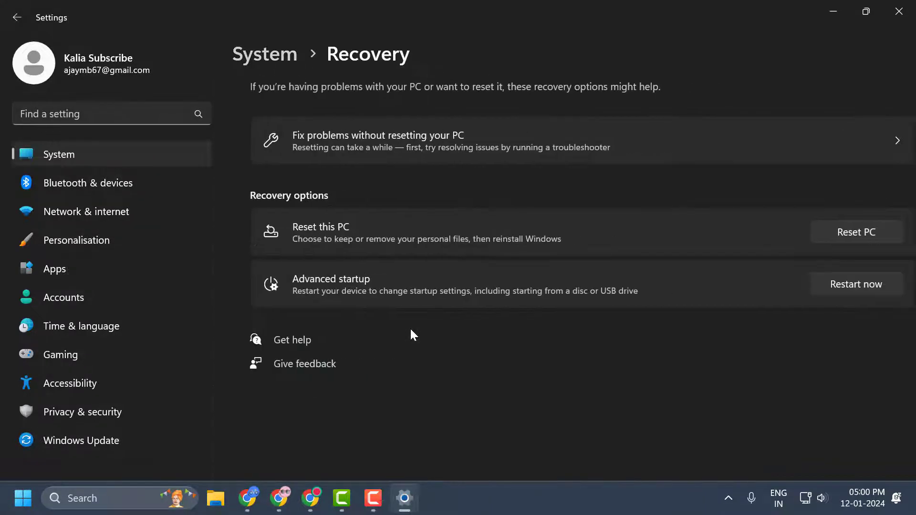
left_click(814, 232)
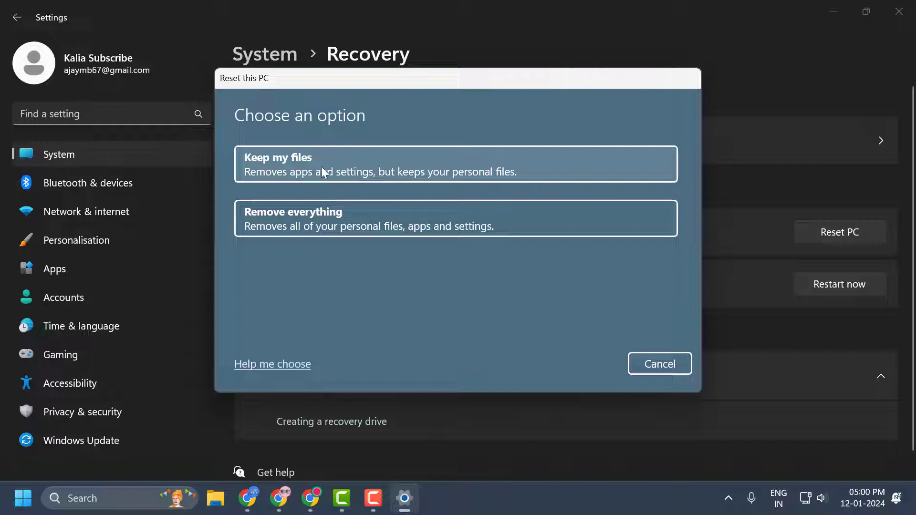
- Choose Keep my files and Local reinstall, reach the summary, then cancel the reset
left_click(344, 166)
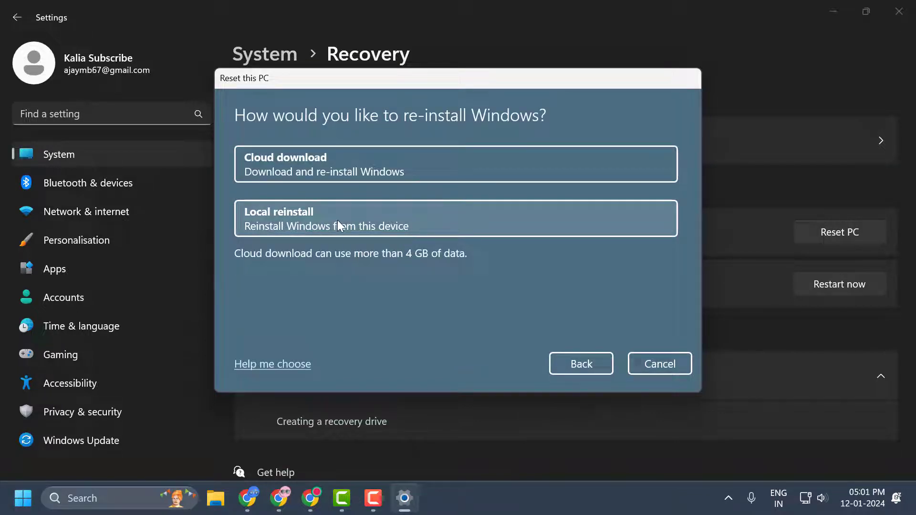
left_click(337, 219)
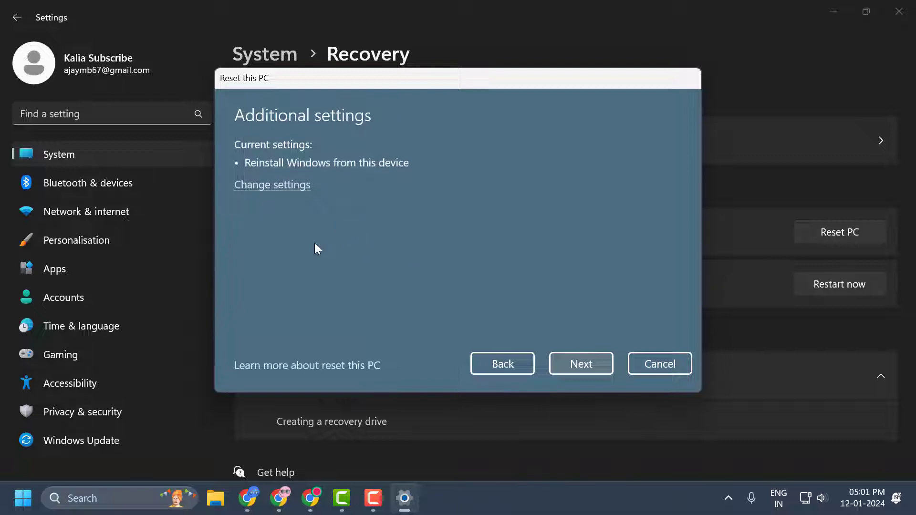
left_click(569, 358)
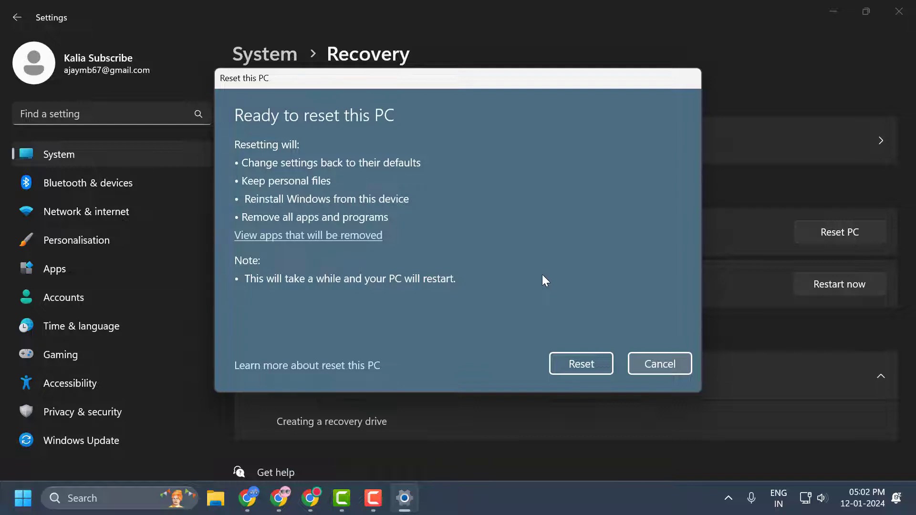
left_click(663, 370)
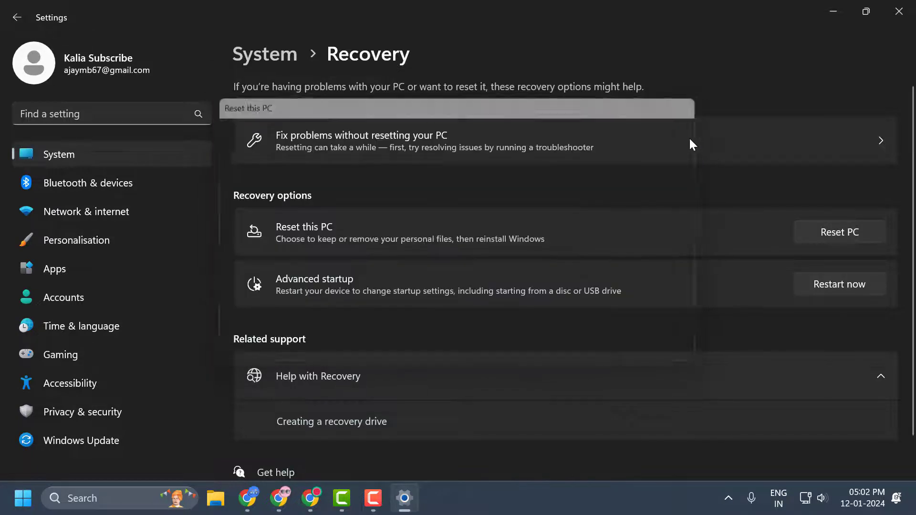
- Close Settings, return Chrome to the Roblox download page, then minimize Chrome
left_click(899, 11)
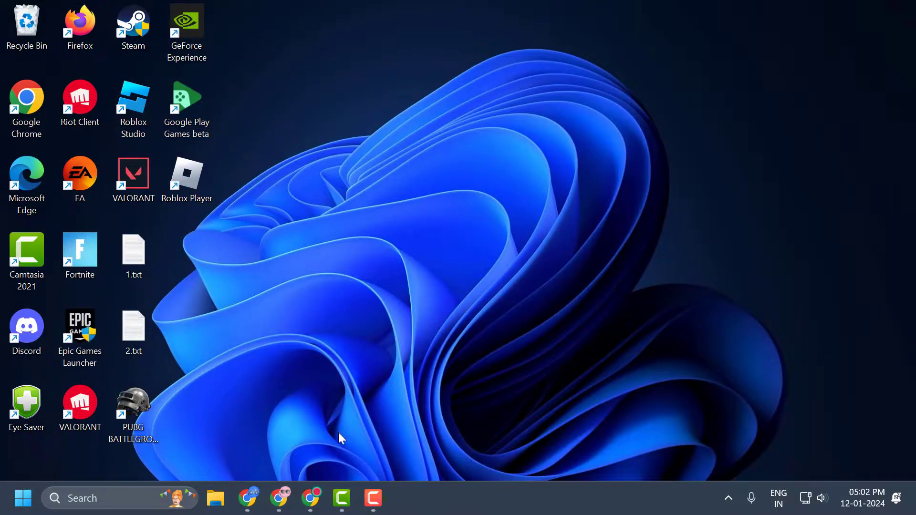
left_click(301, 487)
left_click(12, 47)
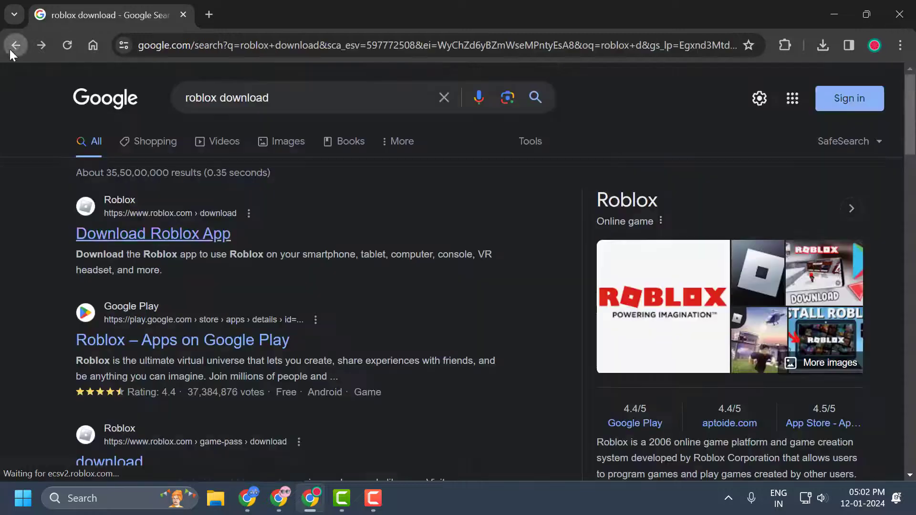
left_click(165, 236)
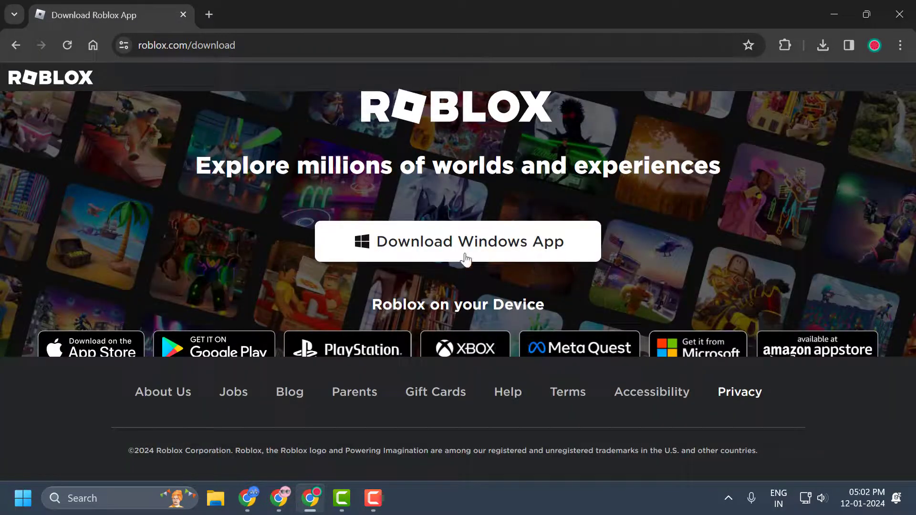
left_click(834, 14)
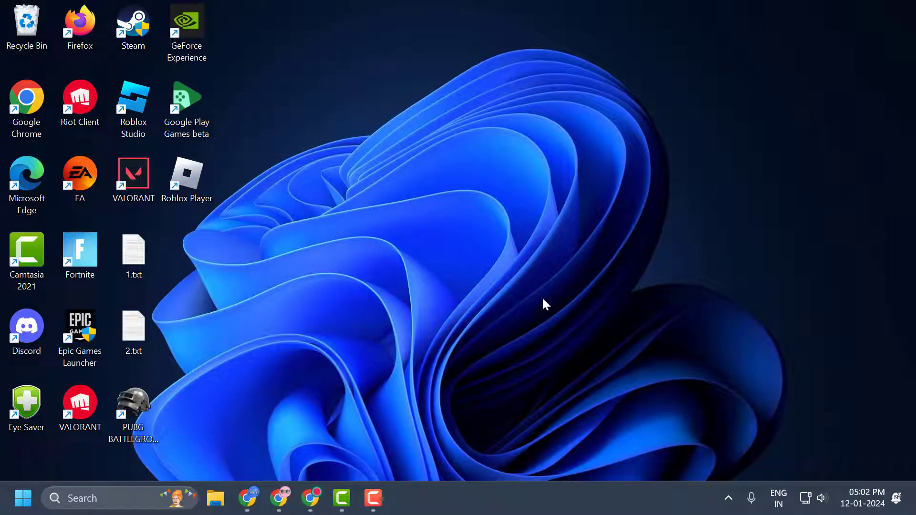